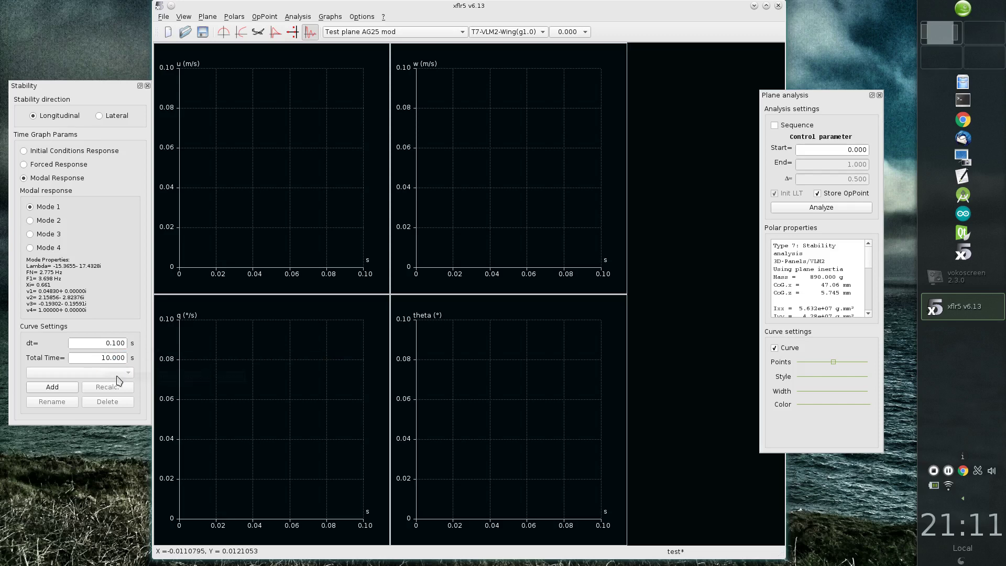
Step: Add a longitudinal Mode 1 modal response curve and recalculate it with dt 0.001 s and a total time of 0.1 s
click(52, 387)
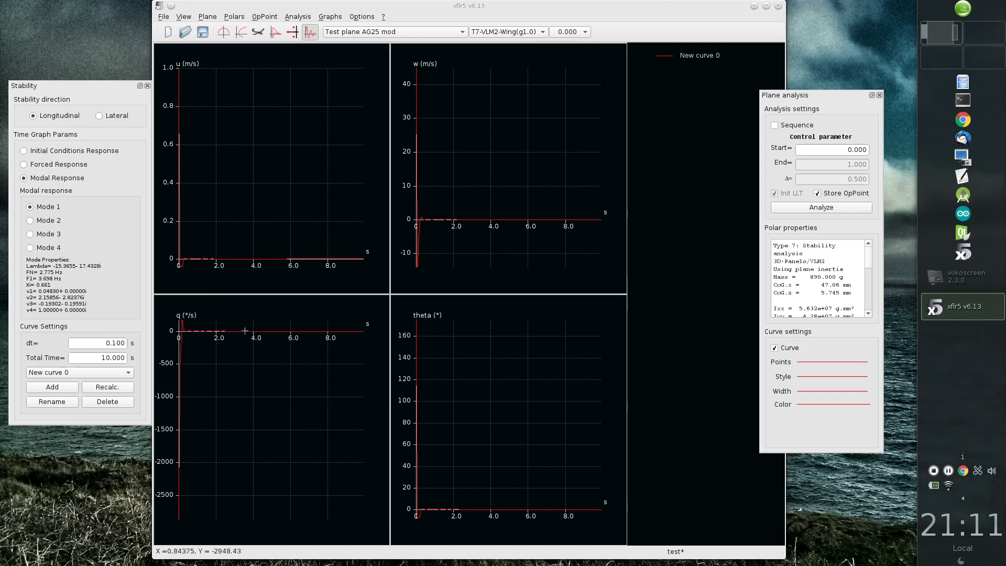
click(116, 344)
drag(111, 344, 126, 345)
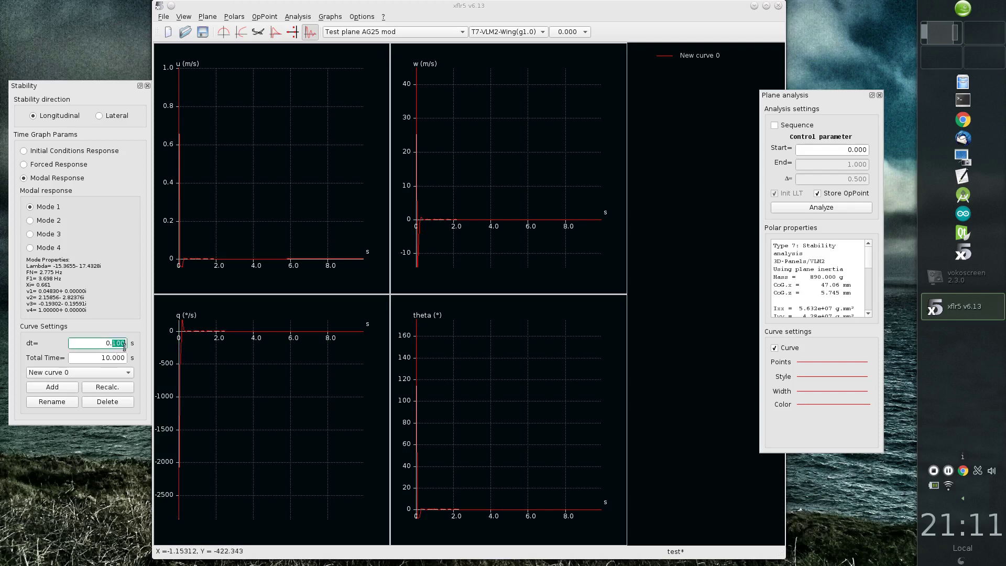
text(001)
drag(100, 357, 148, 358)
text(0)
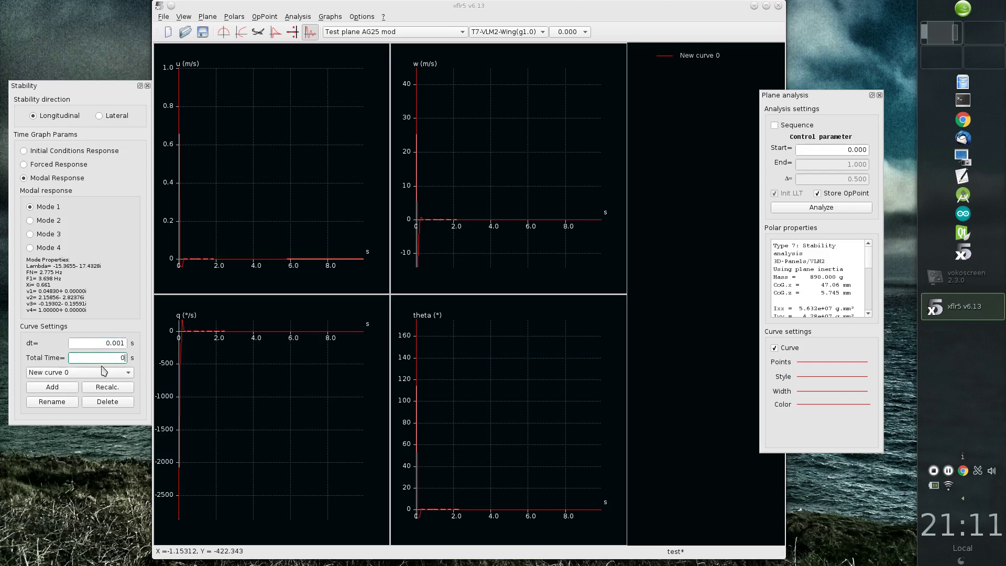
text(.1)
click(111, 387)
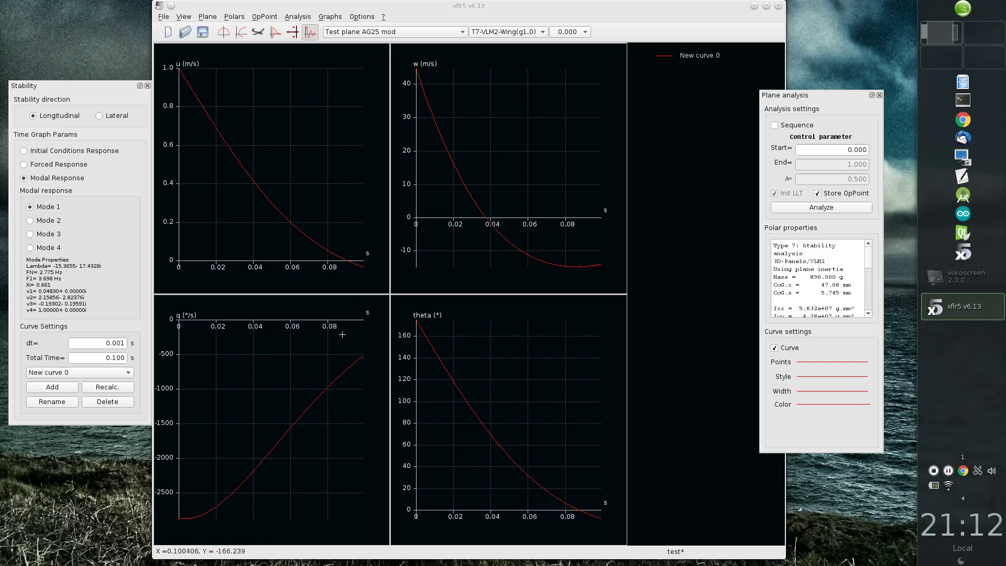
Step: Recalculate the longitudinal response curve for Mode 3 and save the project
click(51, 234)
click(107, 389)
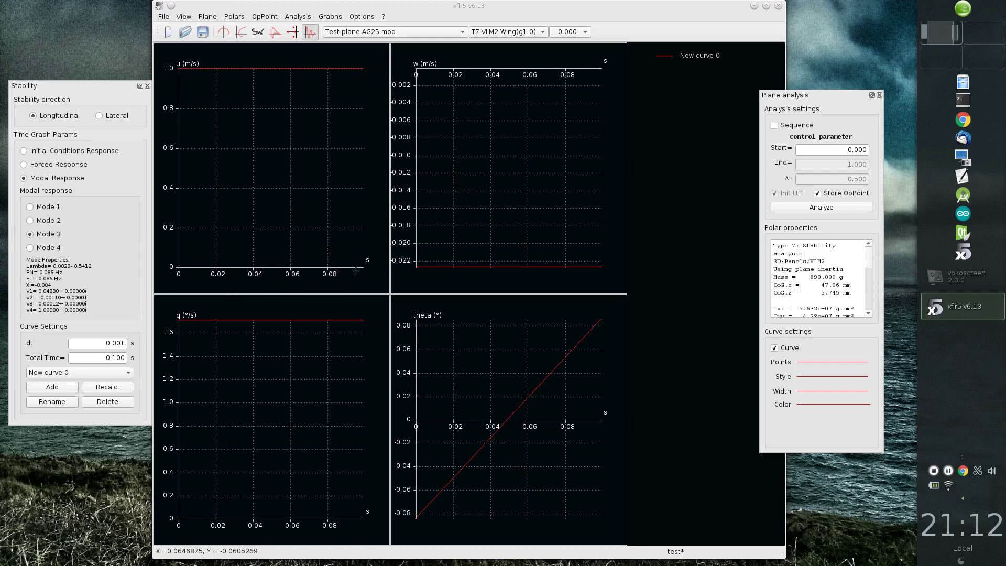
key(ctrl+s)
Step: Recalculate the Mode 3 curve with a total time of 10 s and dt 0.1 s
click(106, 357)
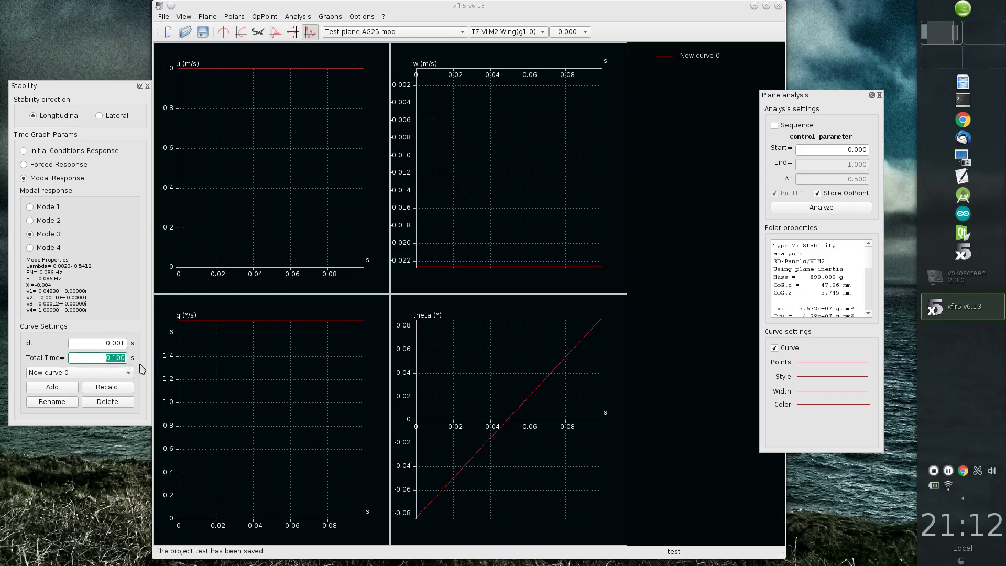
text(1)
drag(116, 342, 122, 343)
key(BackSpace)
key(BackSpace)
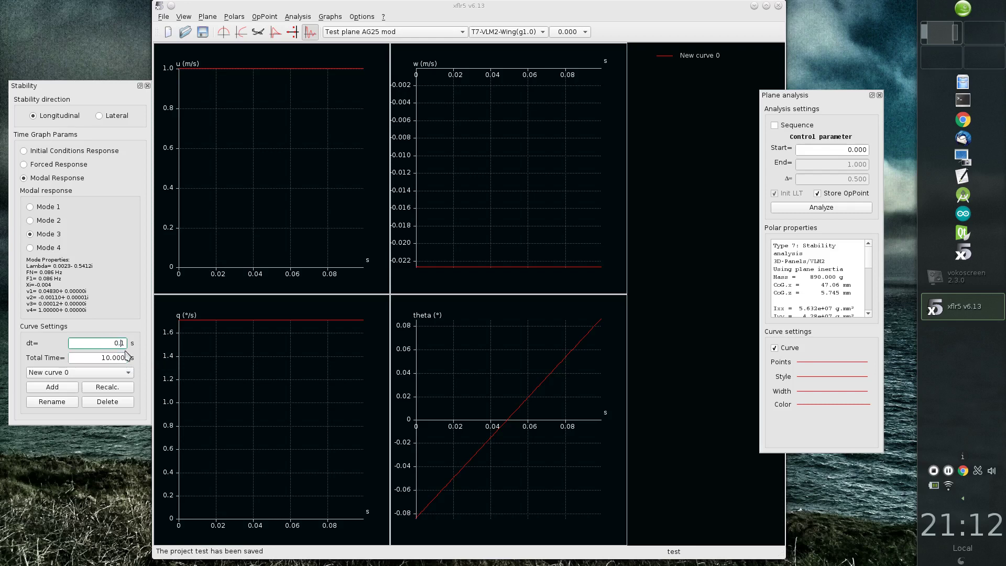
click(105, 388)
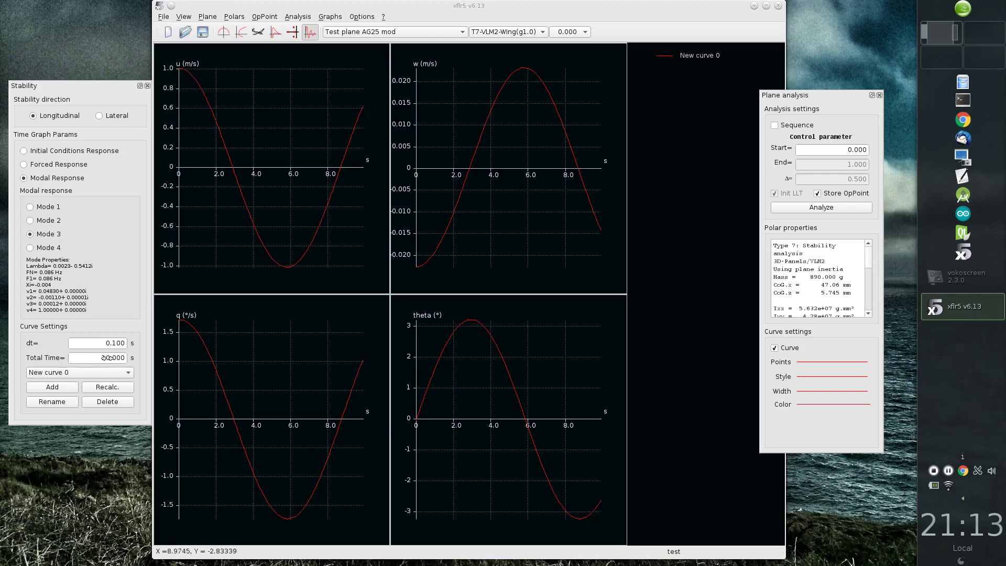
Step: Extend the Mode 3 curve's total time to 50 s and recalculate it
drag(107, 356, 97, 359)
text(5)
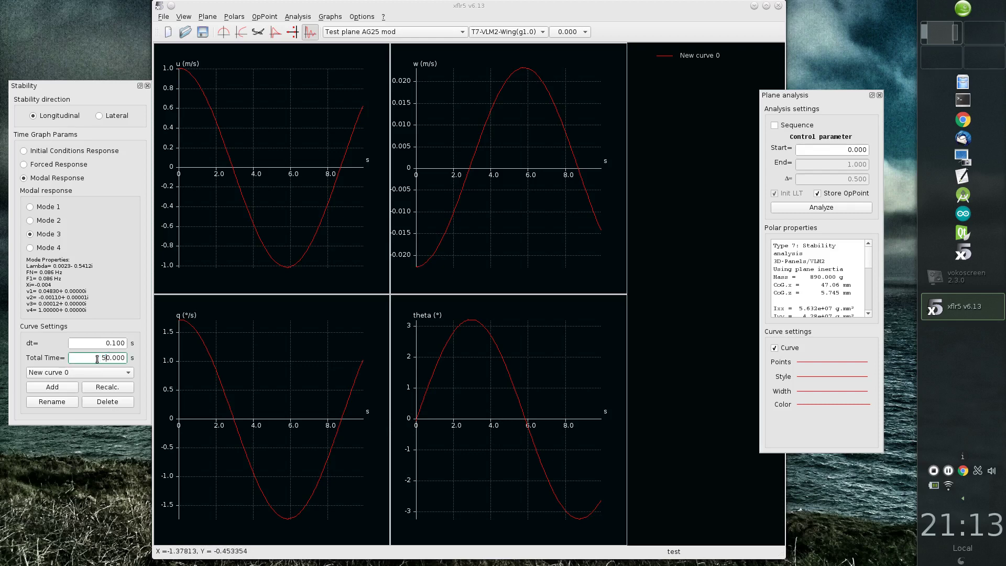
click(107, 388)
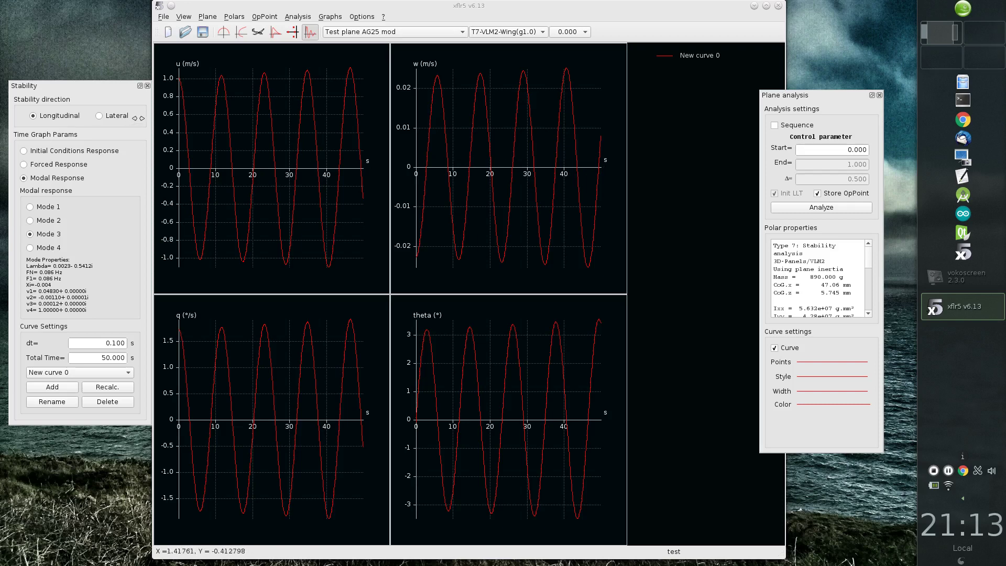
Step: Add a lateral Mode 1 modal response curve with a total time of 1 s
click(100, 116)
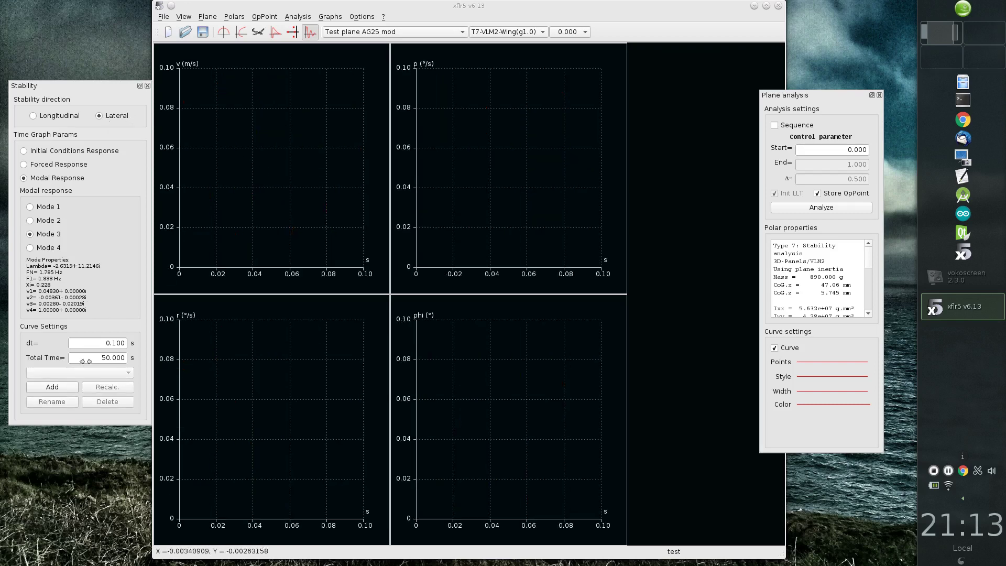
click(49, 207)
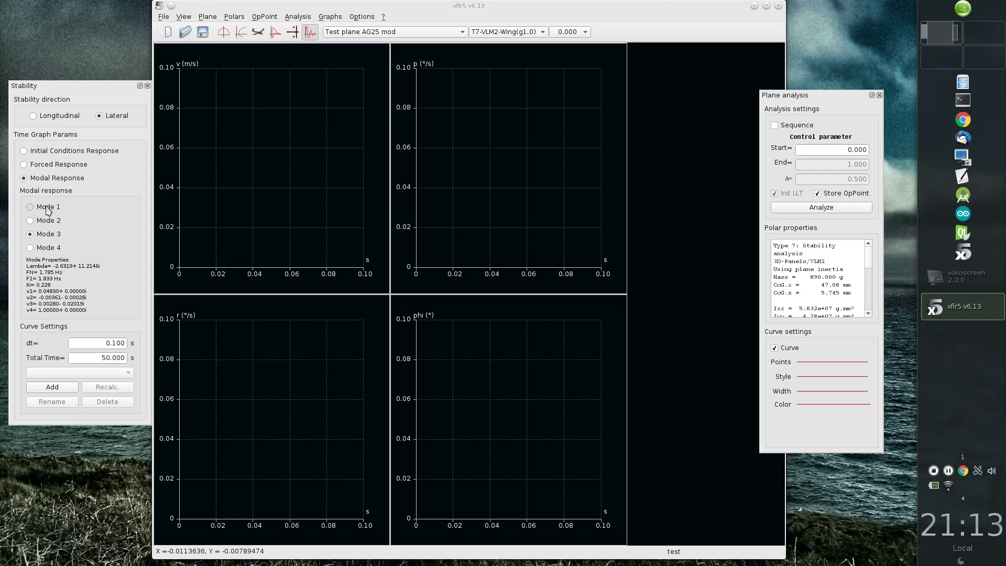
click(108, 357)
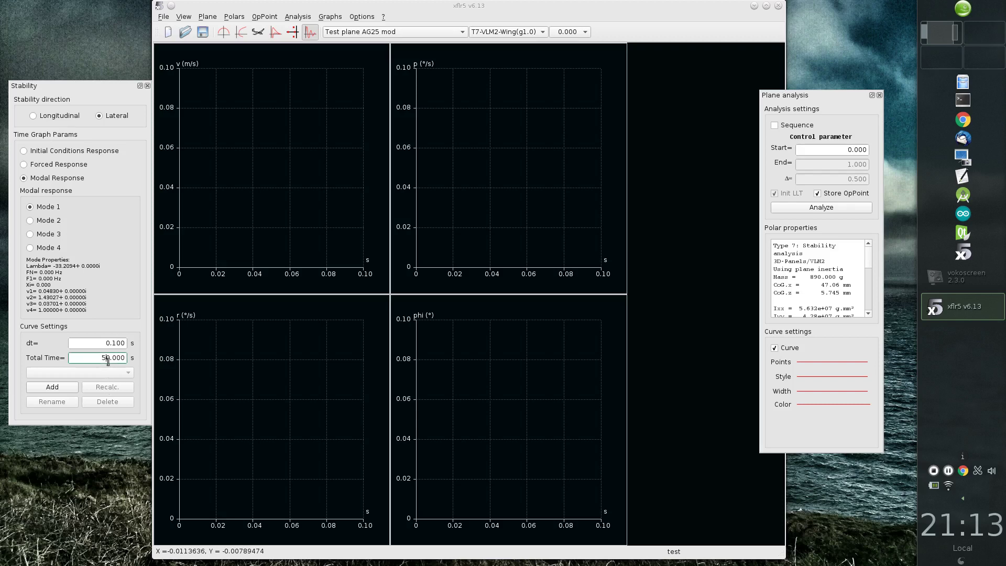
key(Delete)
key(Delete)
click(53, 387)
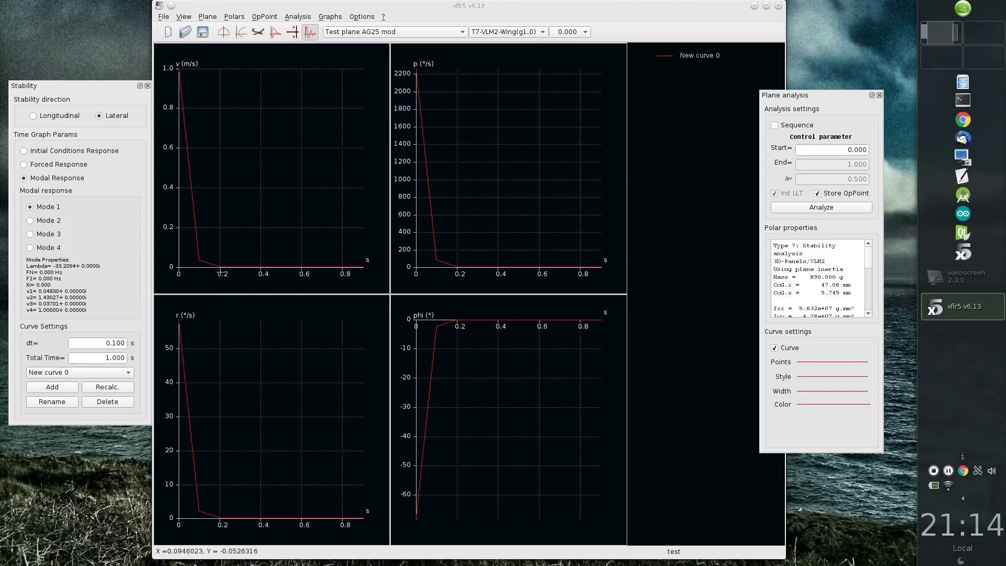
Step: Set dt to 0.01 s and recalculate the lateral response curve for Mode 1 and for Mode 2
click(111, 345)
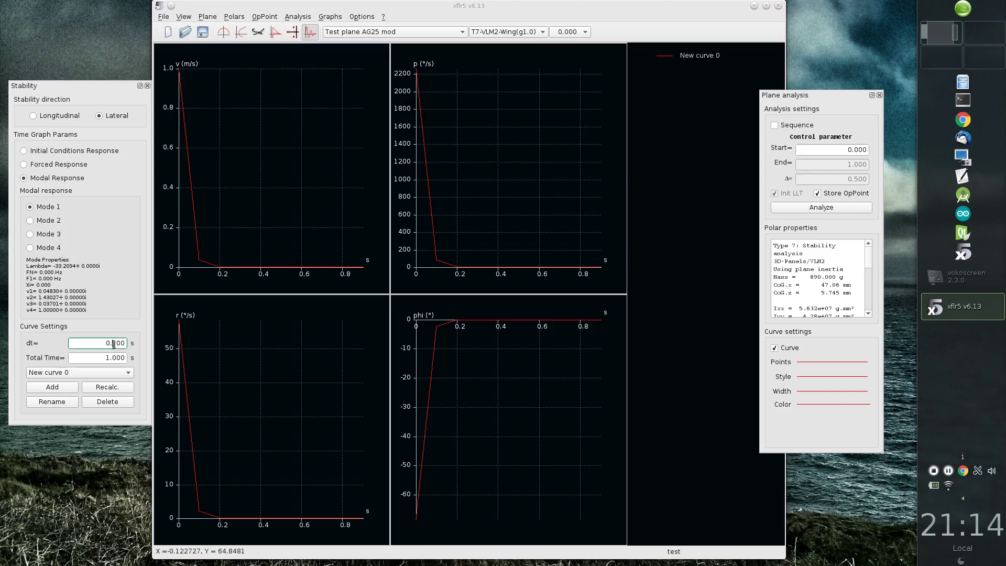
drag(113, 343, 147, 347)
text(0)
click(108, 387)
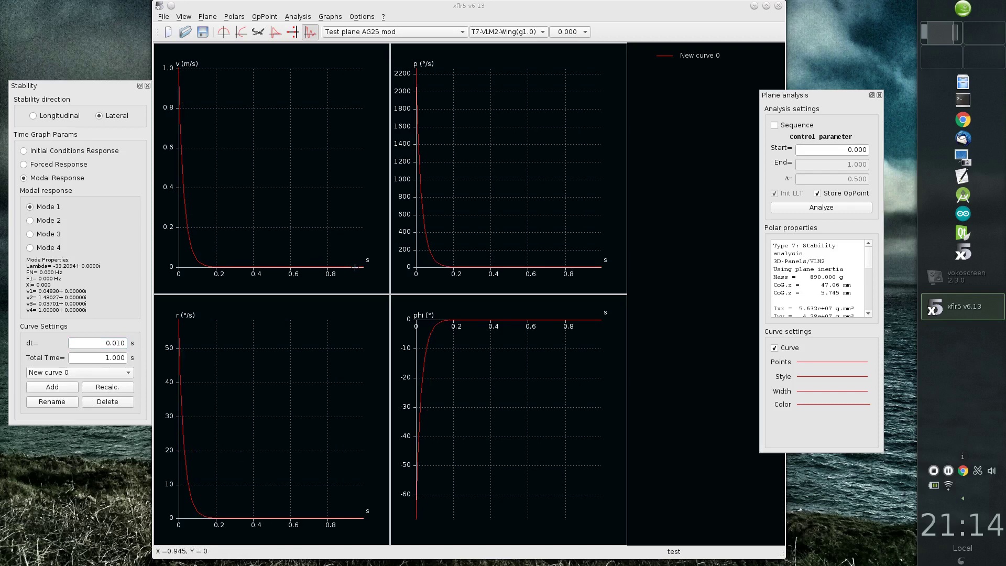
click(51, 222)
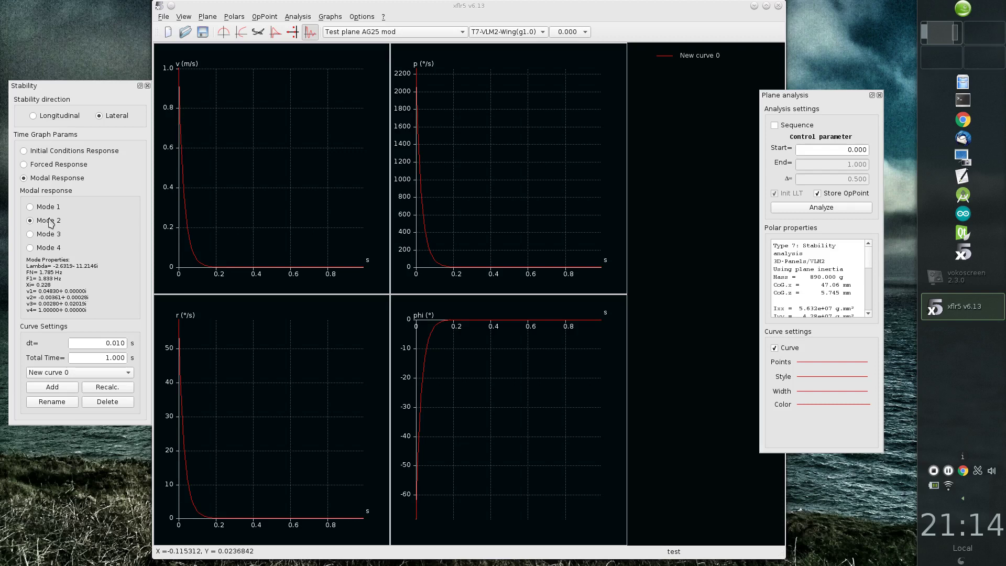
click(112, 390)
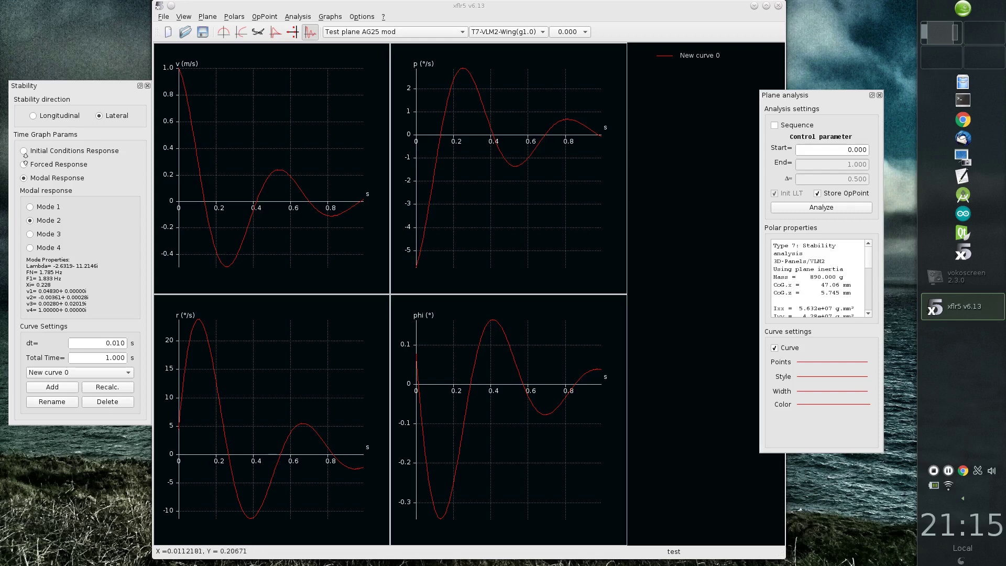
Step: Add a longitudinal initial conditions response curve with w0 set to 1 m/s
click(24, 151)
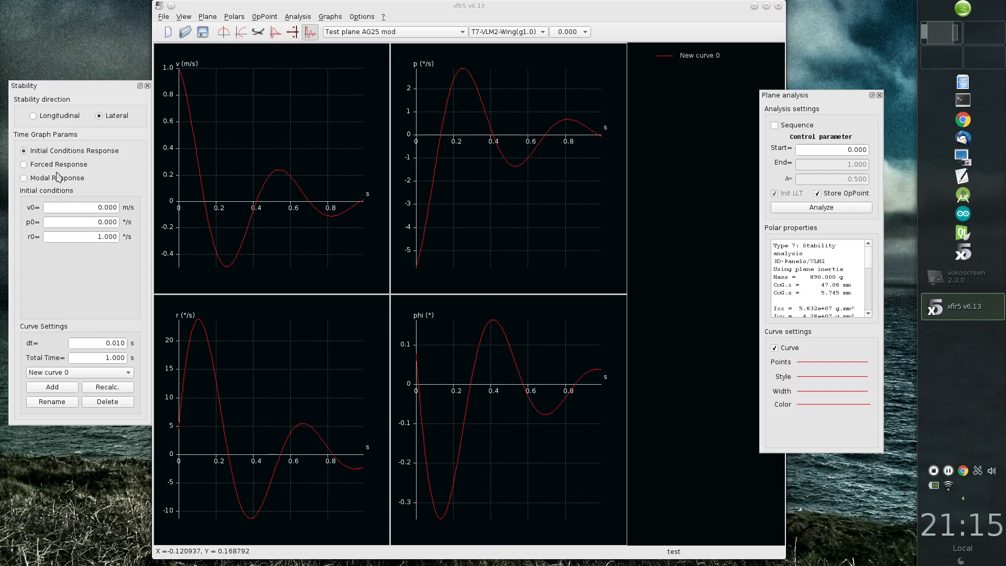
click(51, 115)
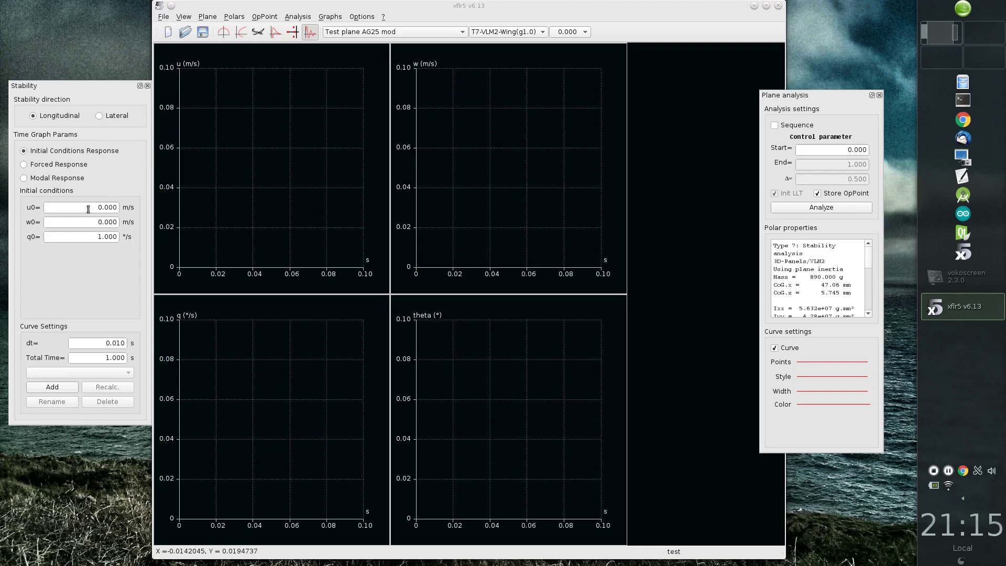
click(86, 225)
text(1)
click(48, 388)
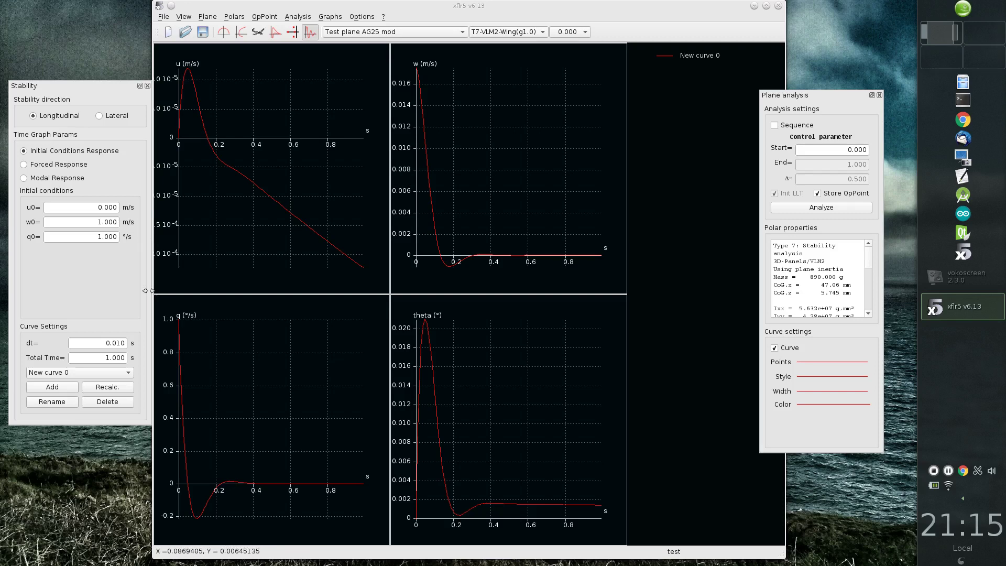
Step: Switch the longitudinal time graph to Forced Response to show its control function table
click(55, 165)
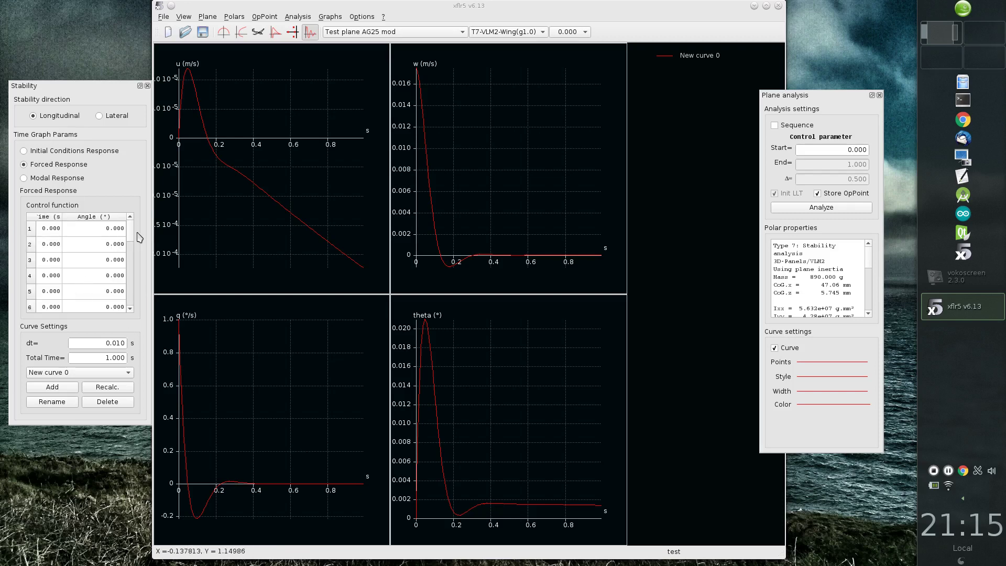